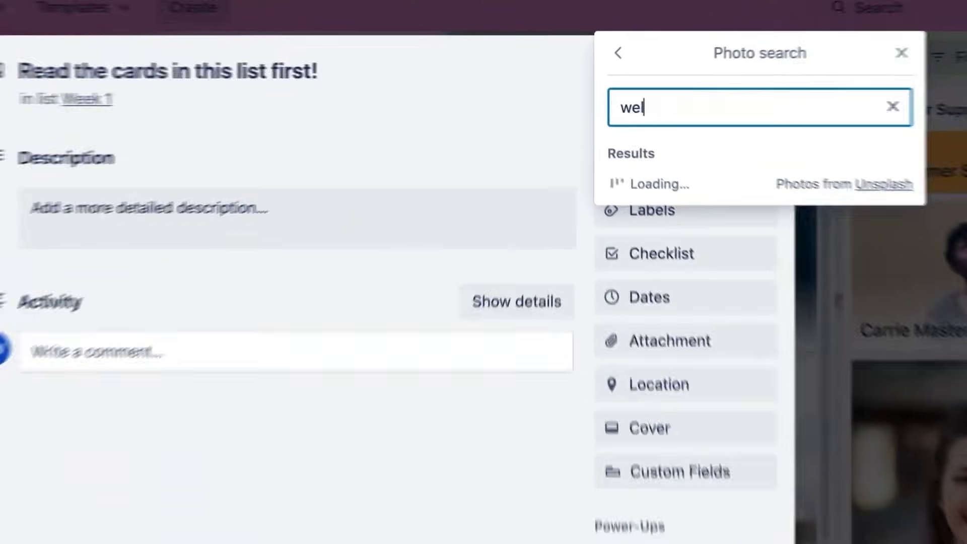
type("lcome")
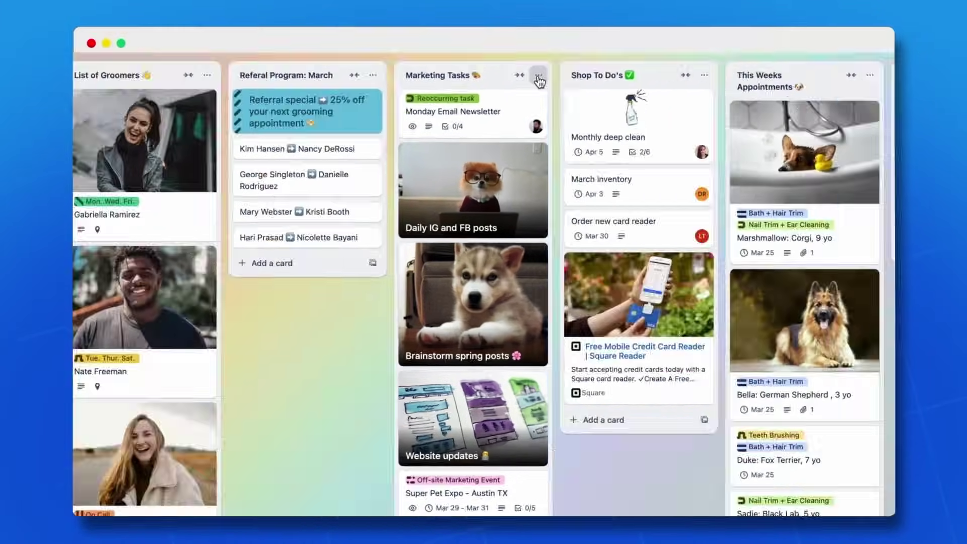
- Move the expense receipt card from Expense Reports into Timesheets & budgets, then open the board menu
left_click(510, 99)
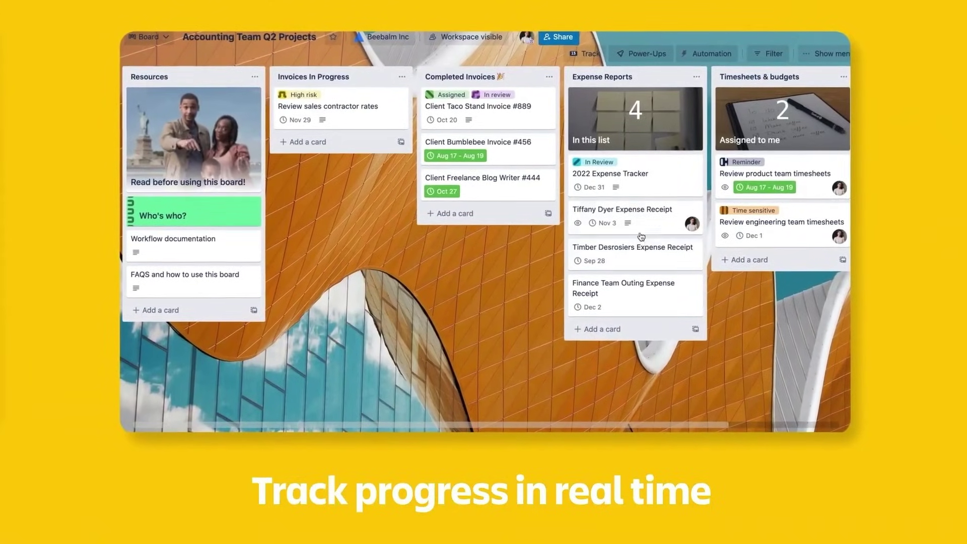
left_click_drag(641, 218, 797, 205)
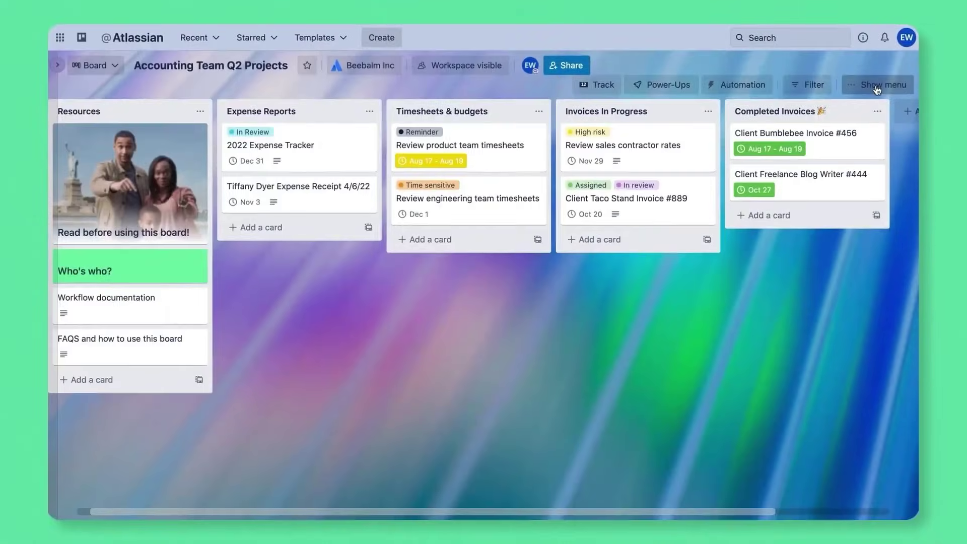
left_click(876, 90)
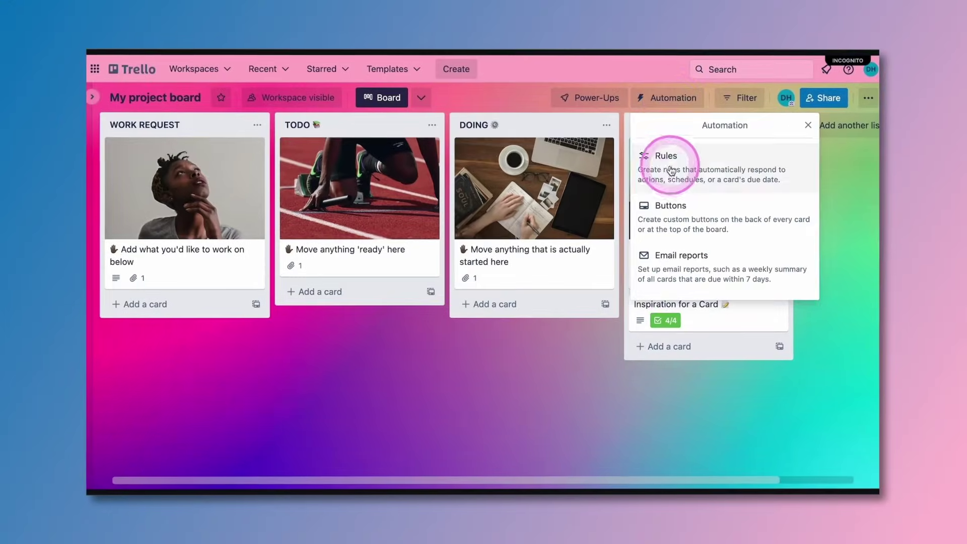
- Start a new automation rule and browse the Card Changes, Dates and Checklists trigger types
left_click(670, 169)
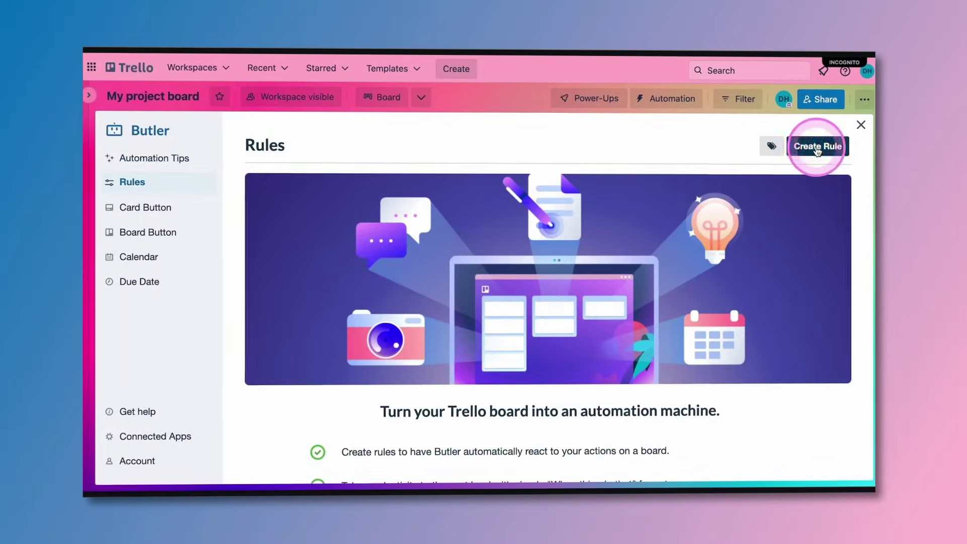
left_click(816, 148)
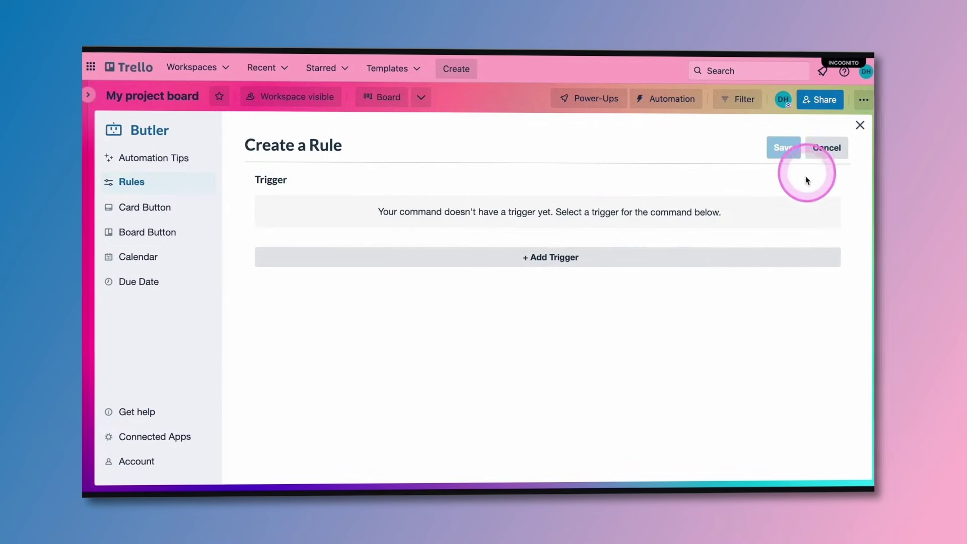
left_click(544, 261)
scroll(317, 345, "down", 1)
scroll(318, 352, "down", 2)
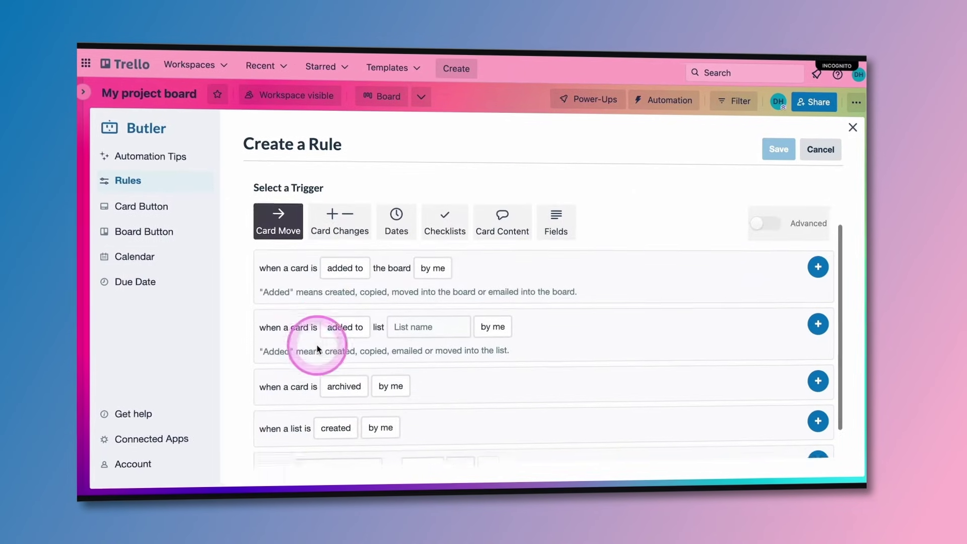
left_click(333, 221)
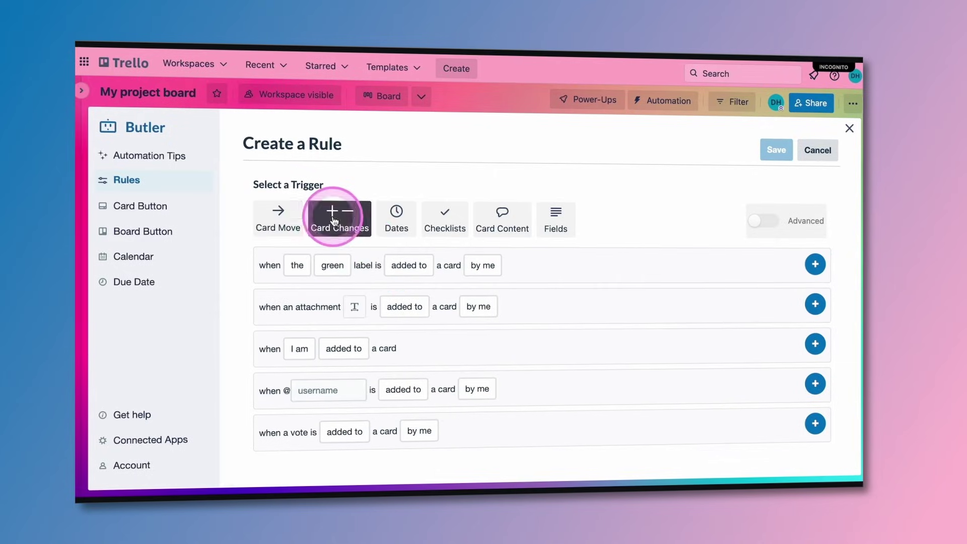
left_click(405, 224)
left_click(456, 230)
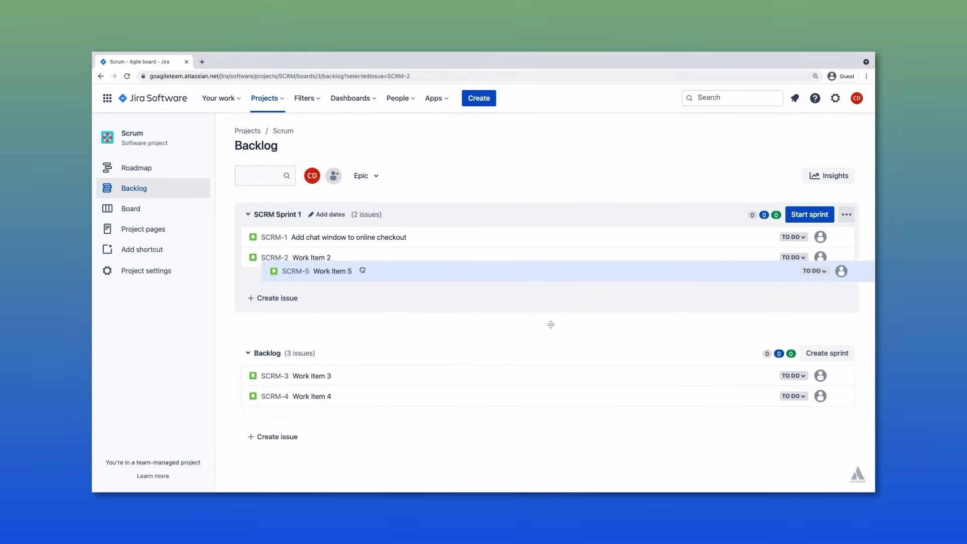
- Start SCRM Sprint 1 and move SCRM-1 from To Do to In Progress
left_click(810, 215)
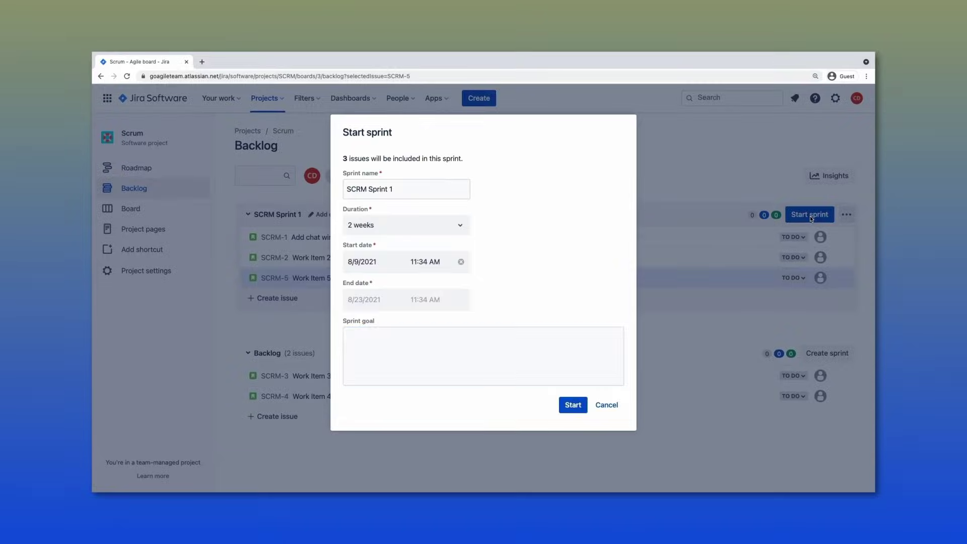
left_click(568, 406)
left_click_drag(337, 267, 449, 261)
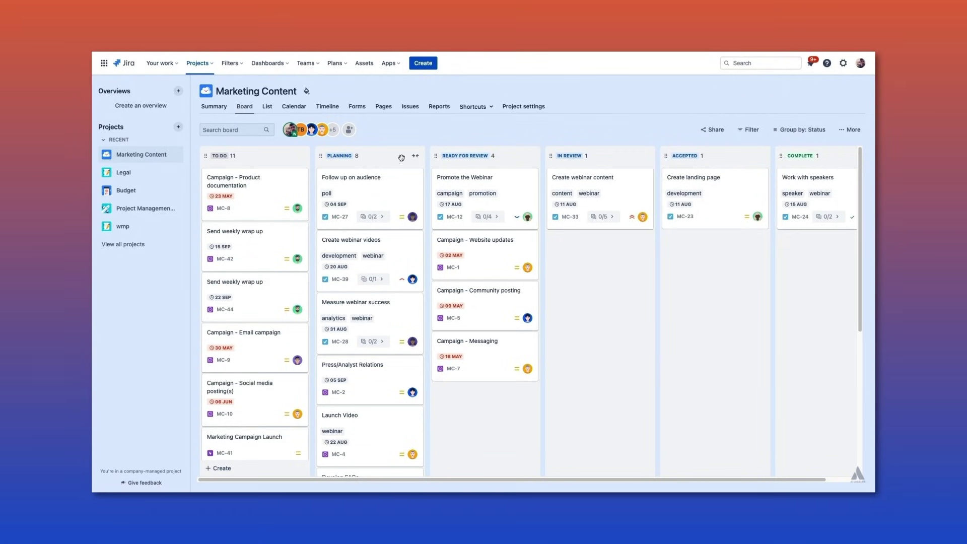
- Move Campaign - Product documentation from To Do to Planning and group the board by Assignee
left_click_drag(276, 189, 367, 187)
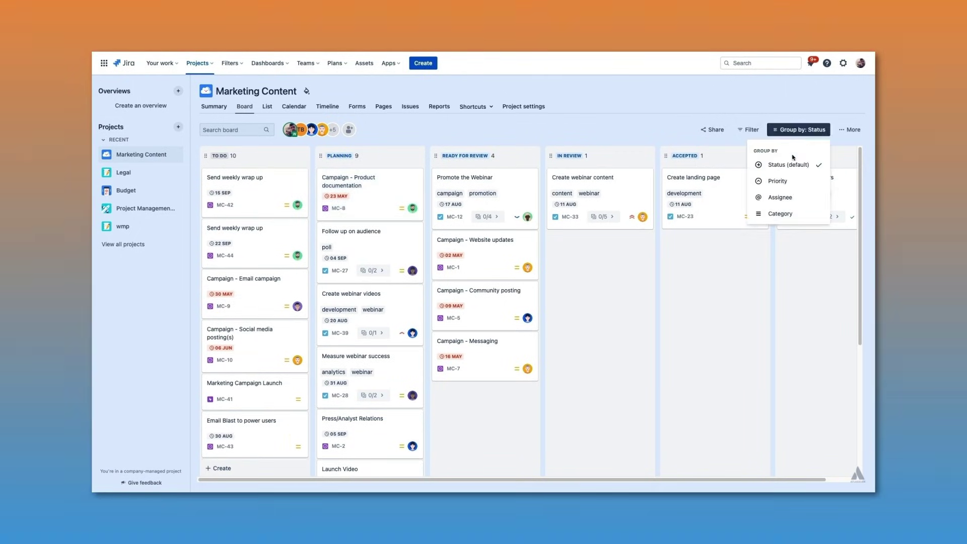
left_click(780, 197)
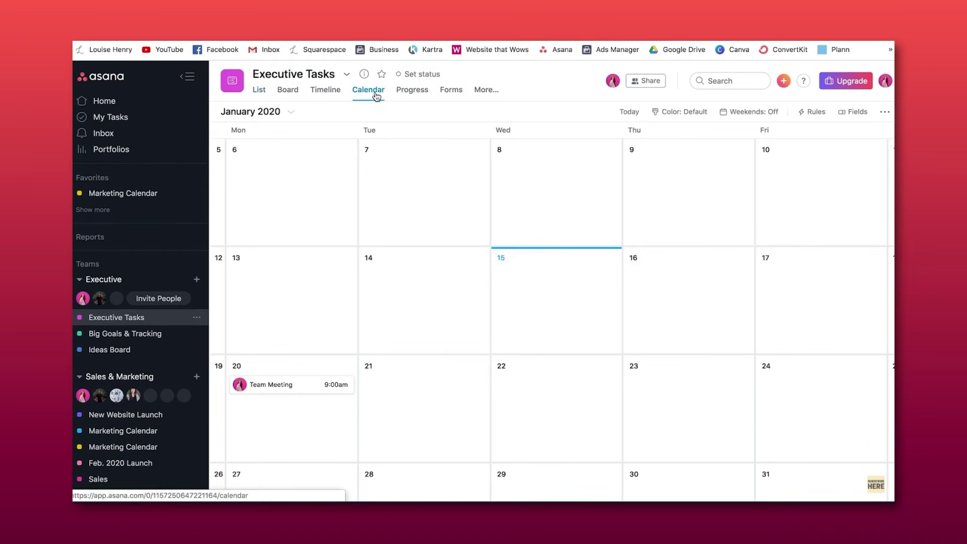
- Show weekends on the calendar, complete Team Meeting, and add a task in Product Roadmap
left_click(766, 115)
scroll(745, 201, "down", 3)
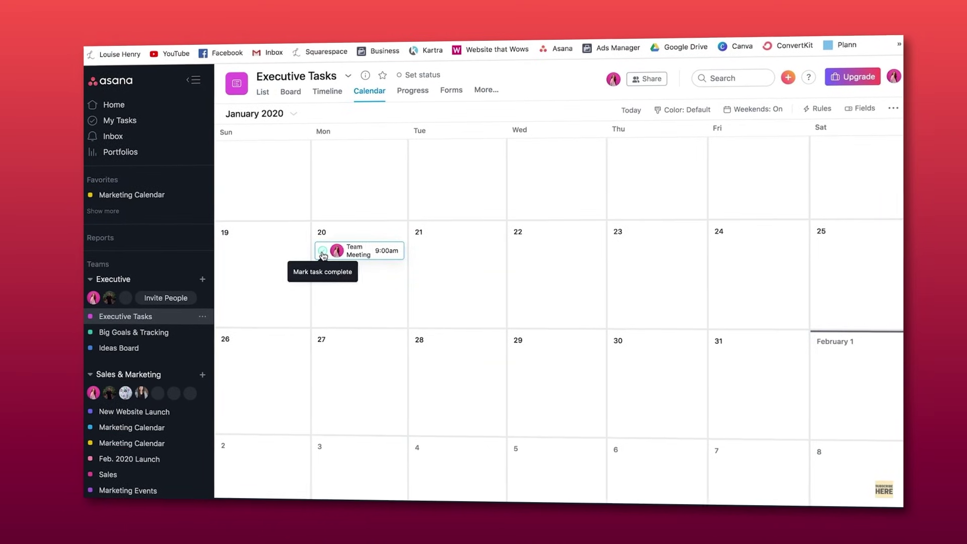
left_click(322, 255)
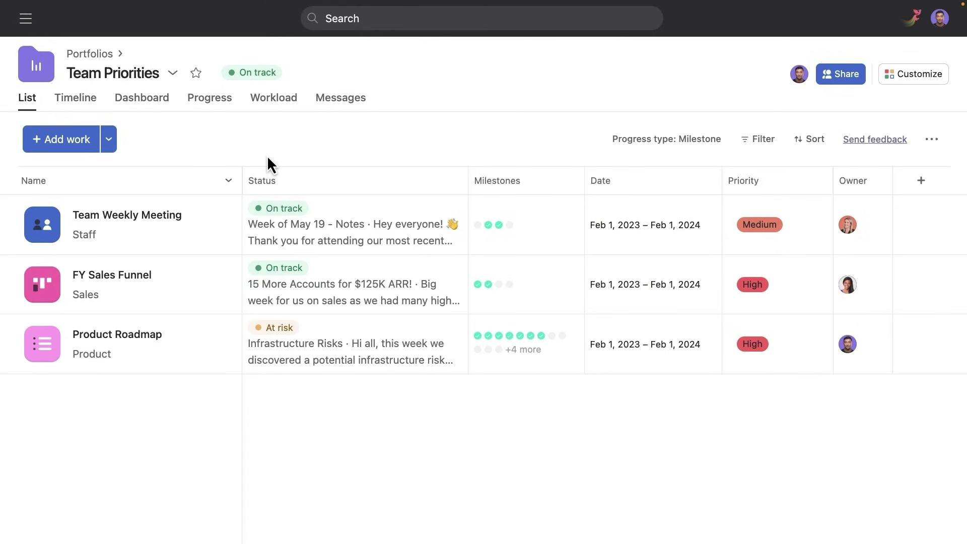
left_click(167, 341)
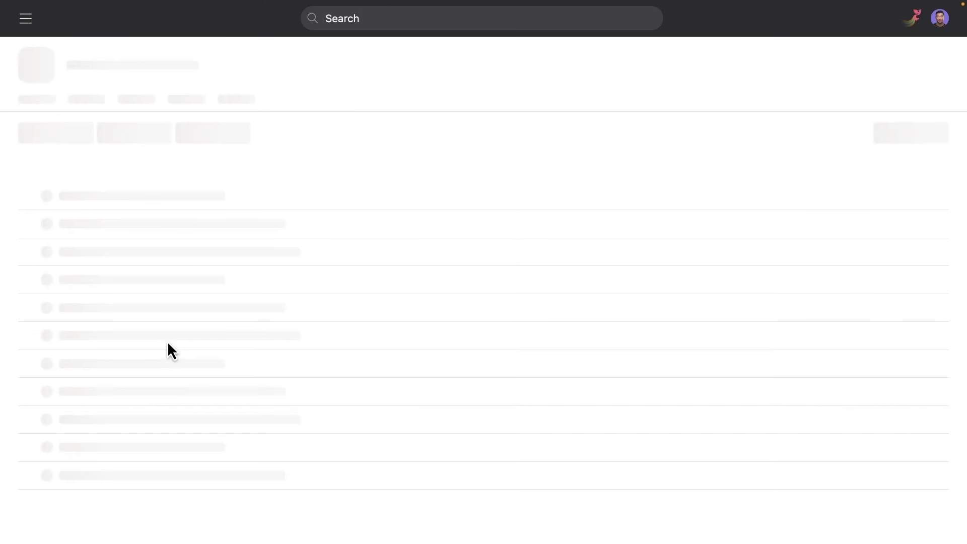
scroll(168, 340, "down", 3)
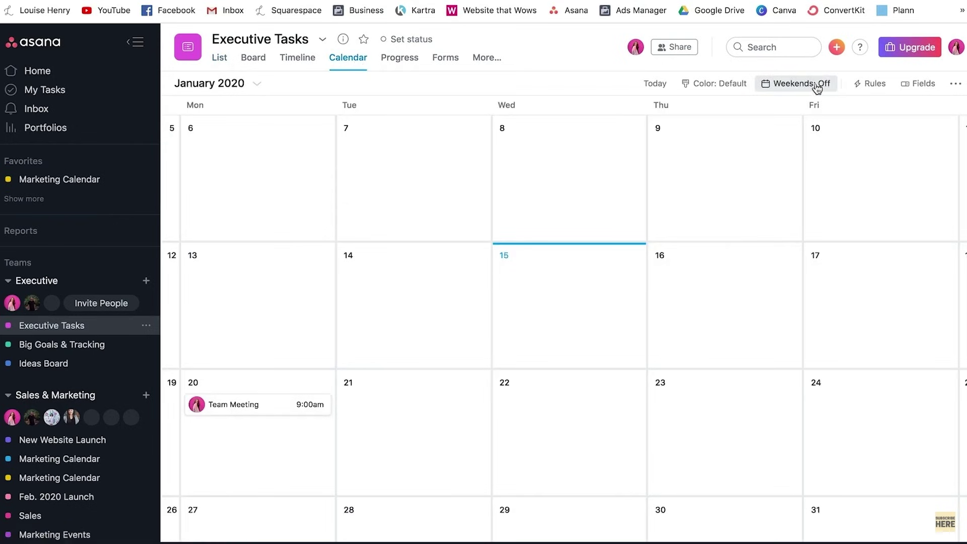
left_click(816, 88)
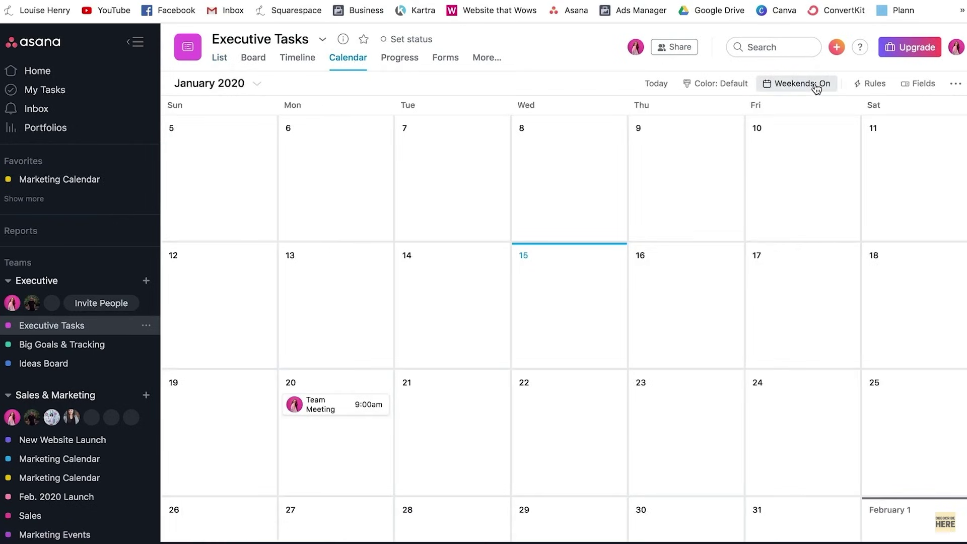
scroll(793, 189, "down", 1)
scroll(792, 189, "down", 2)
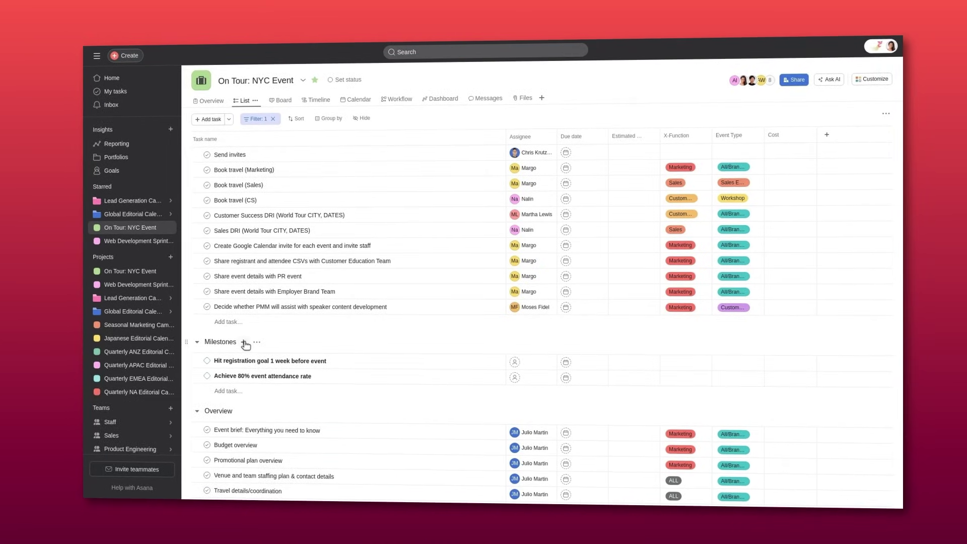
left_click(243, 342)
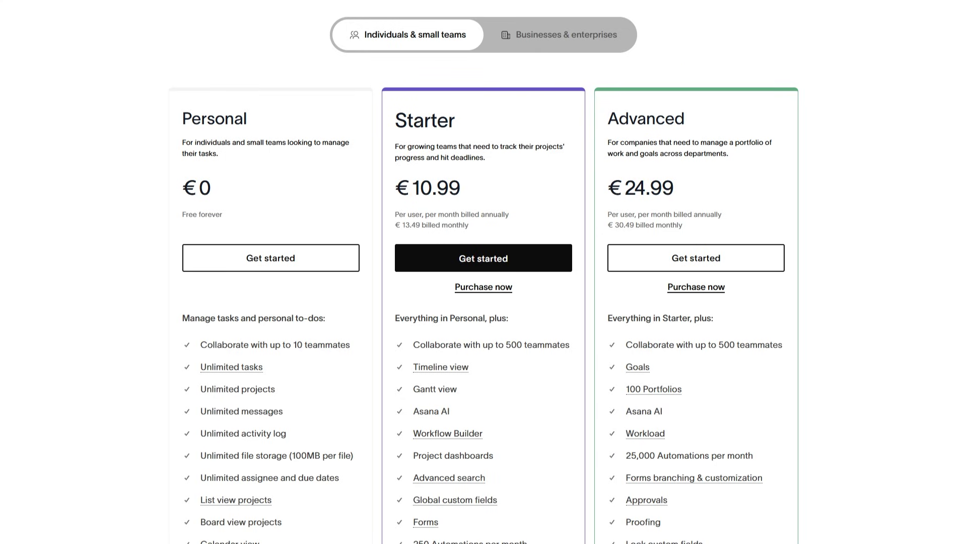
scroll(483, 271, "down", 2)
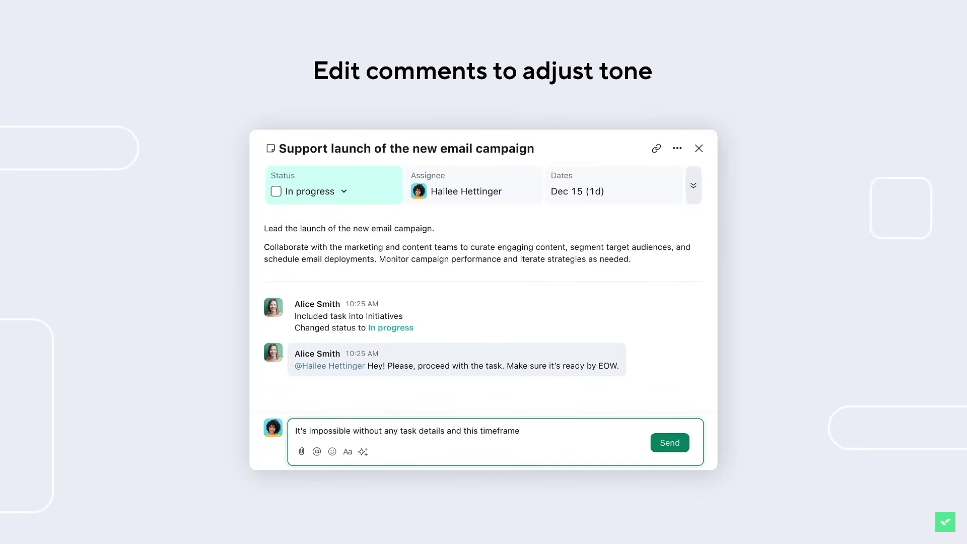
- Make the draft comment More formal with AI and summarize the Website redesign comment thread
left_click(364, 452)
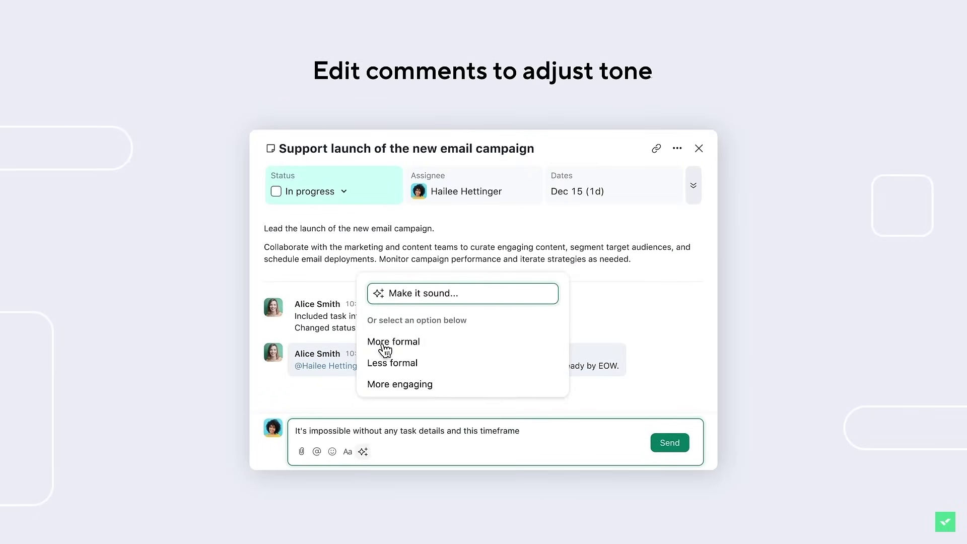
left_click(381, 345)
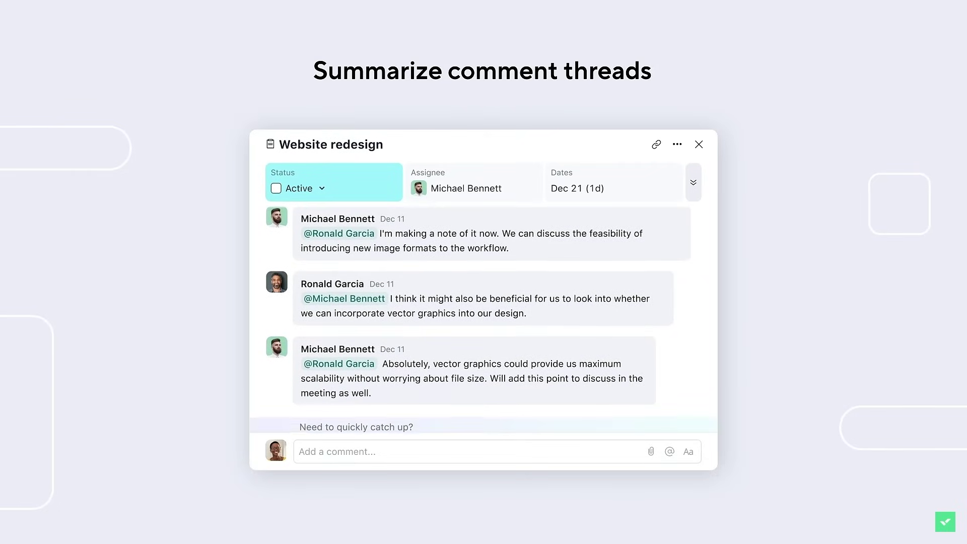
left_click(481, 424)
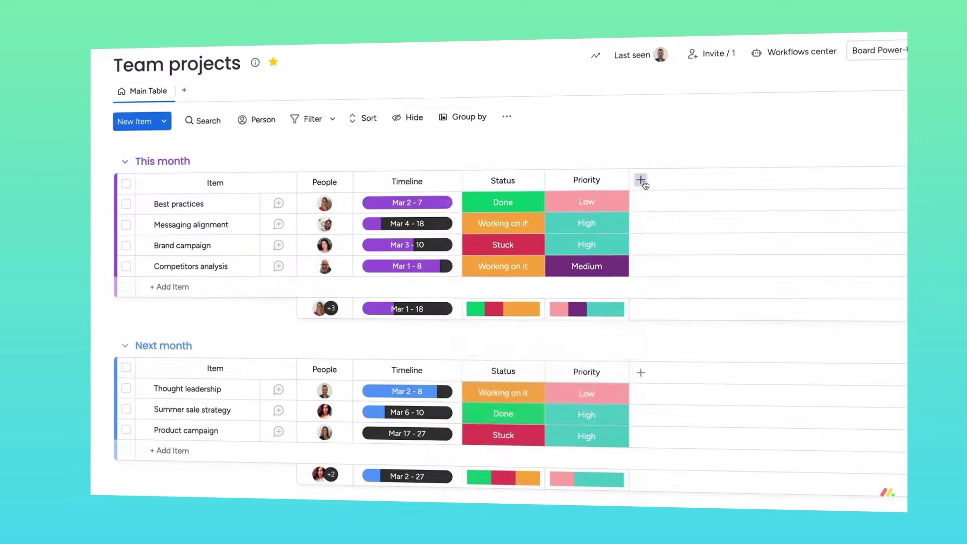
- Add an Email column to the Team projects board from the Column Center
left_click(605, 411)
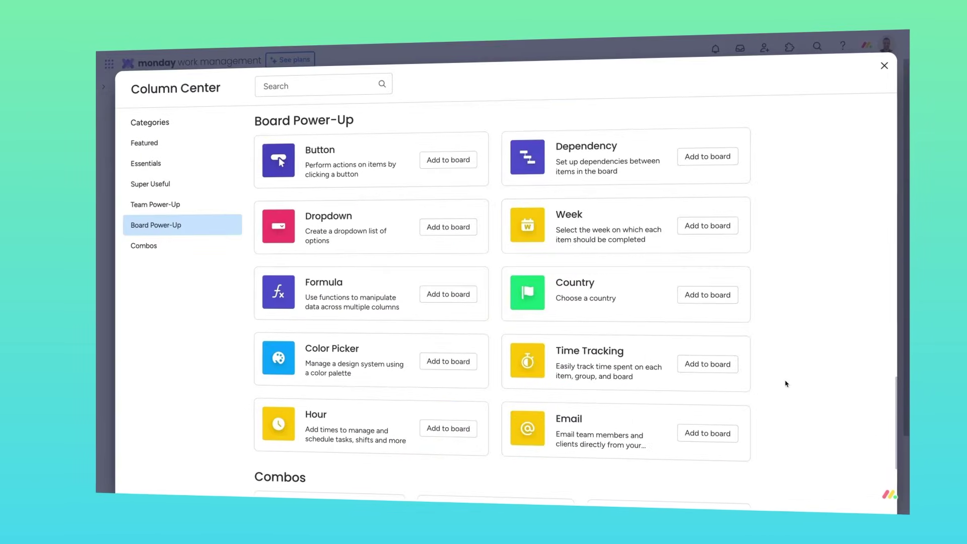
left_click(710, 435)
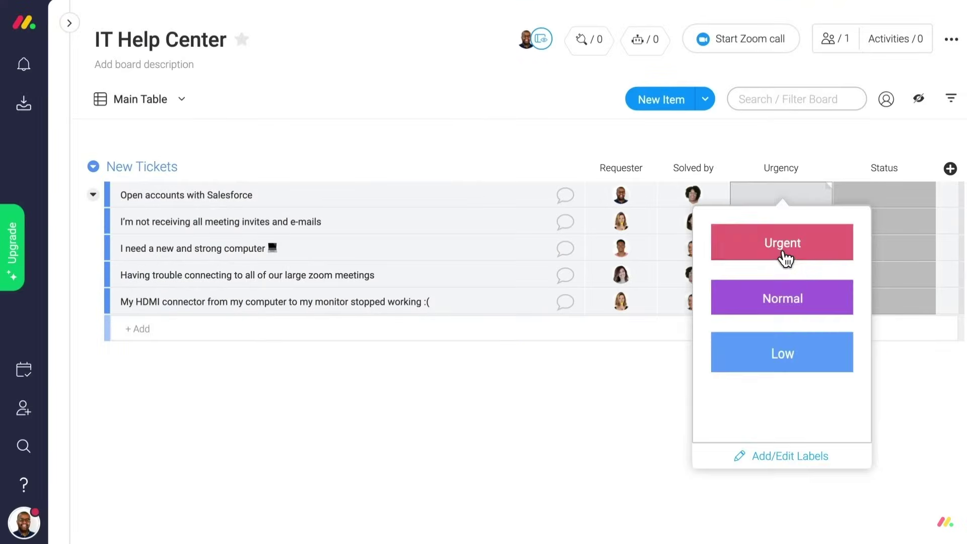
- Mark the first ticket Urgent, move Urgency ahead of Requester, and add a dated Timeline column
left_click(783, 242)
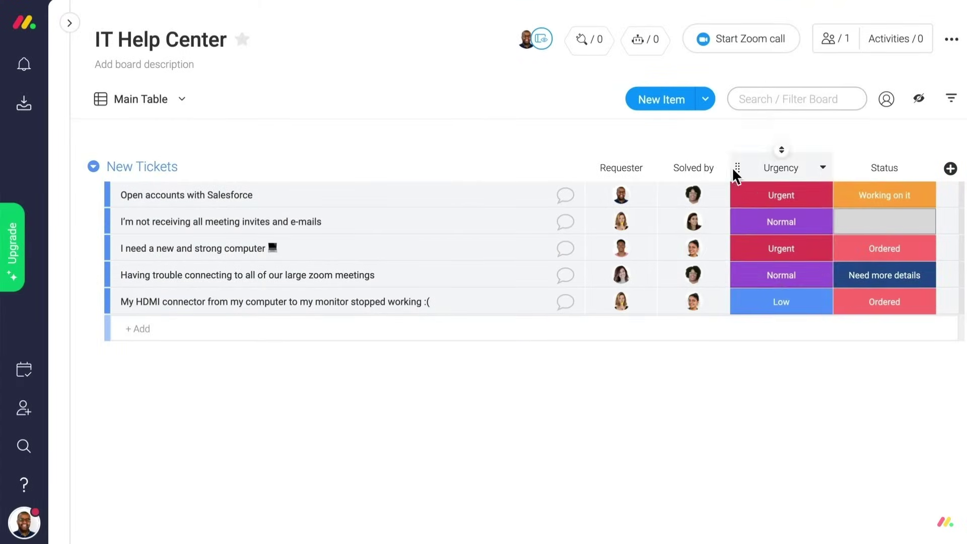
left_click_drag(731, 173, 619, 177)
left_click(951, 169)
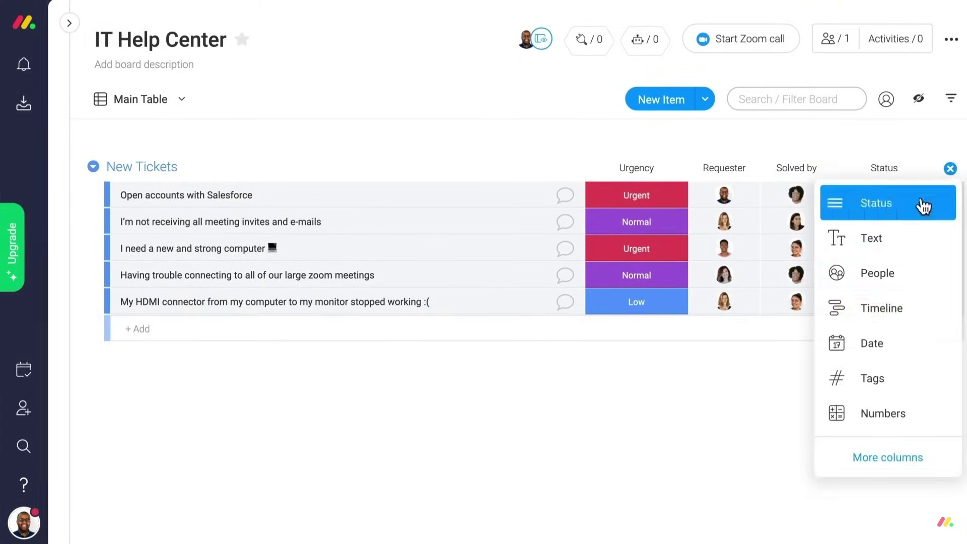
left_click(902, 308)
left_click(856, 198)
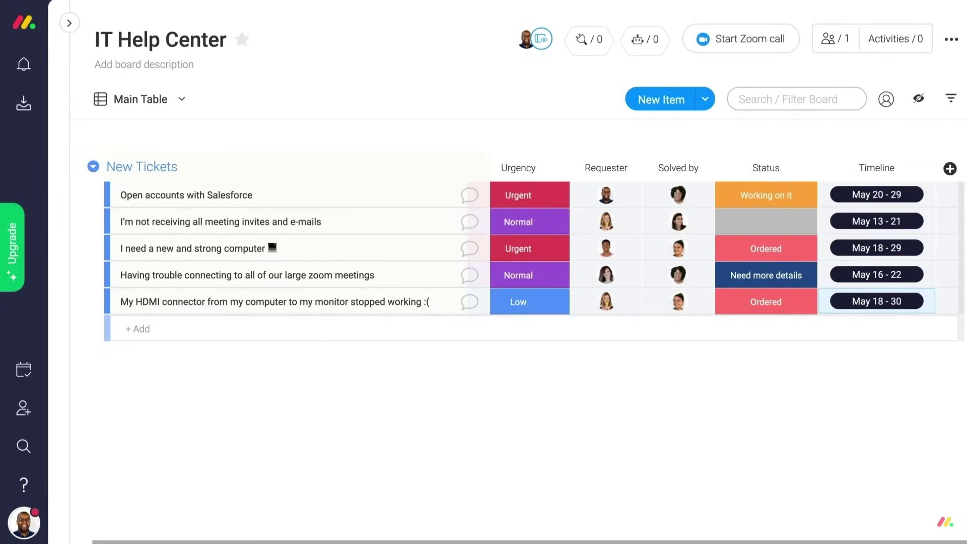
left_click(949, 169)
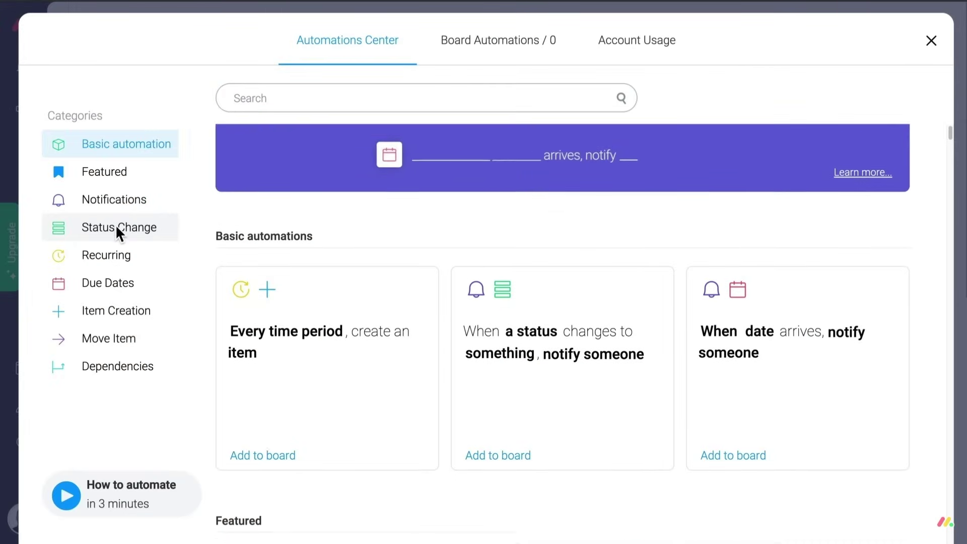
scroll(115, 224, "down", 10)
- Browse the Status Change automation recipes, then view the IT Help Center board as Timeline and Workload
left_click(116, 225)
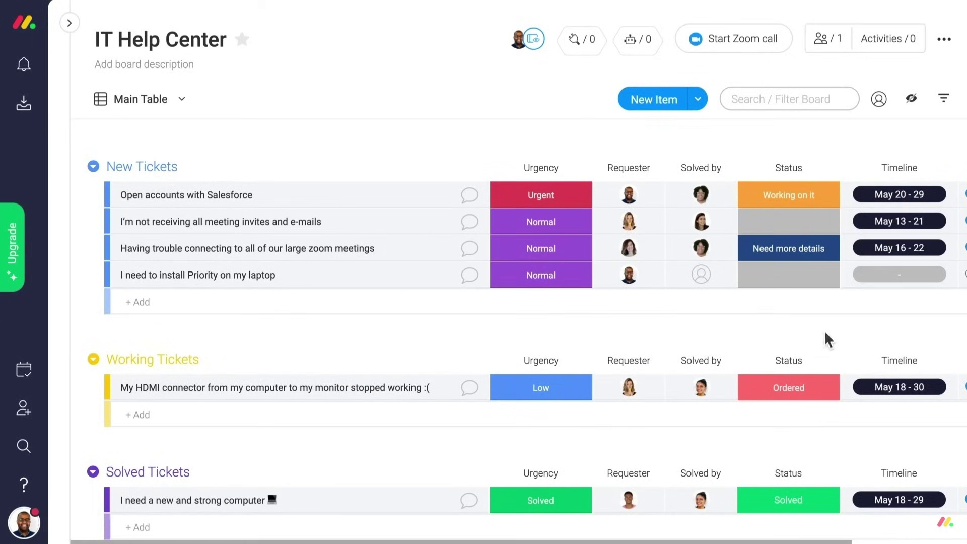
left_click(182, 101)
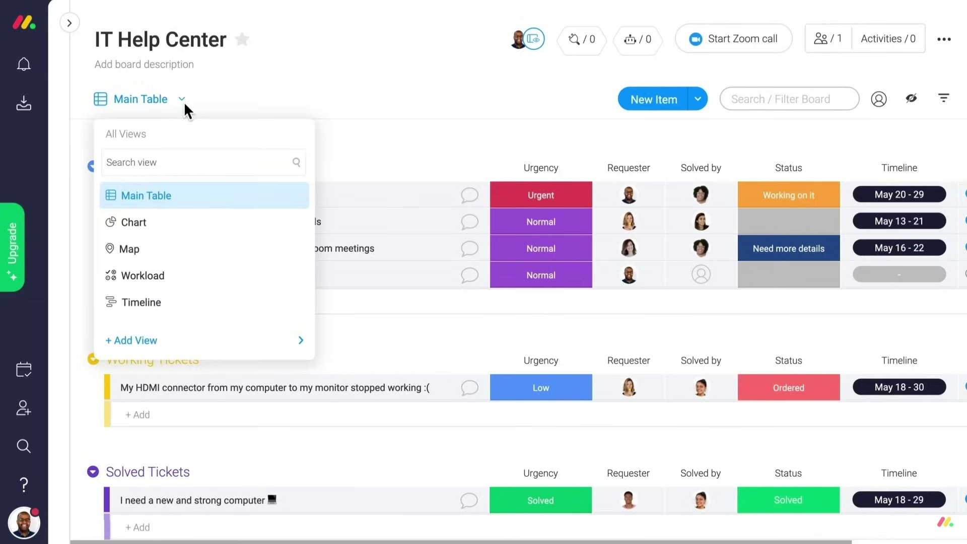
left_click(187, 301)
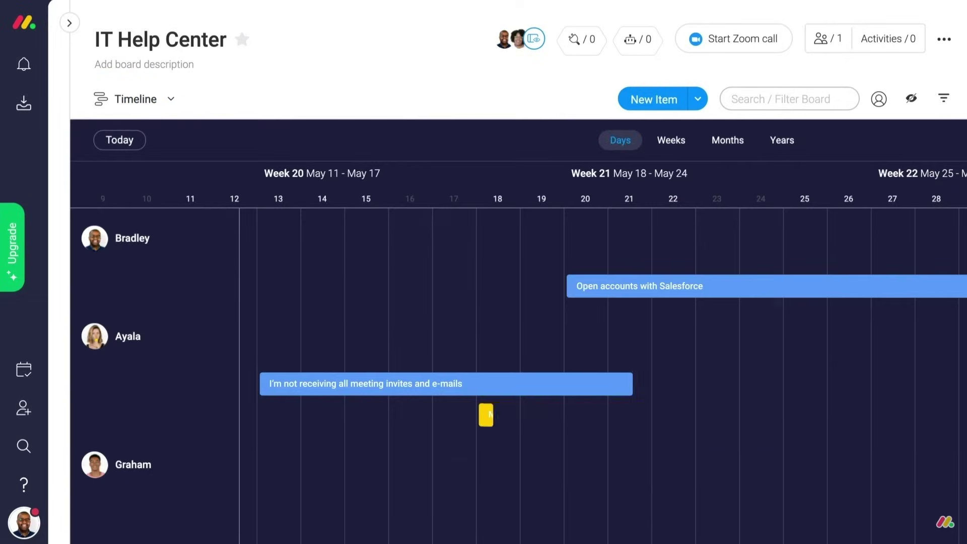
left_click(171, 99)
left_click(156, 252)
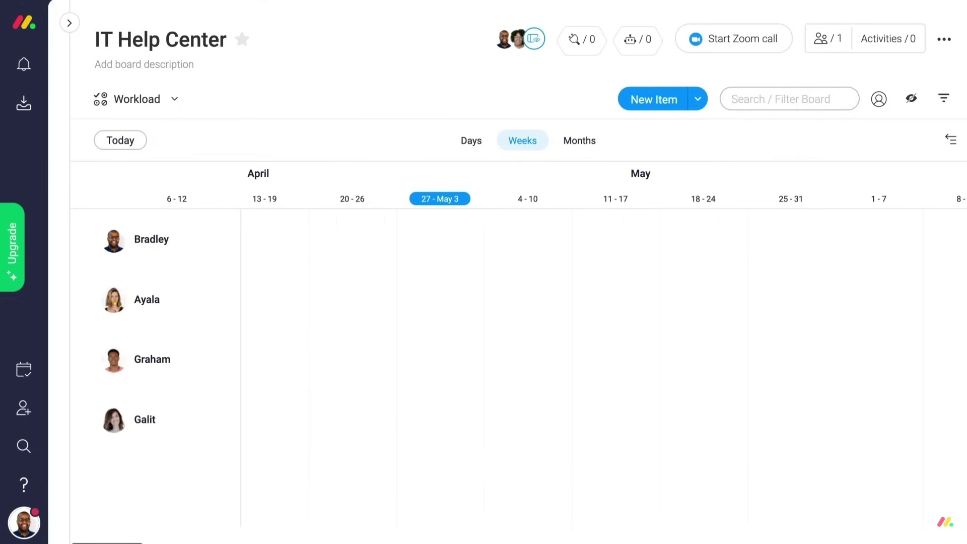
left_click(154, 107)
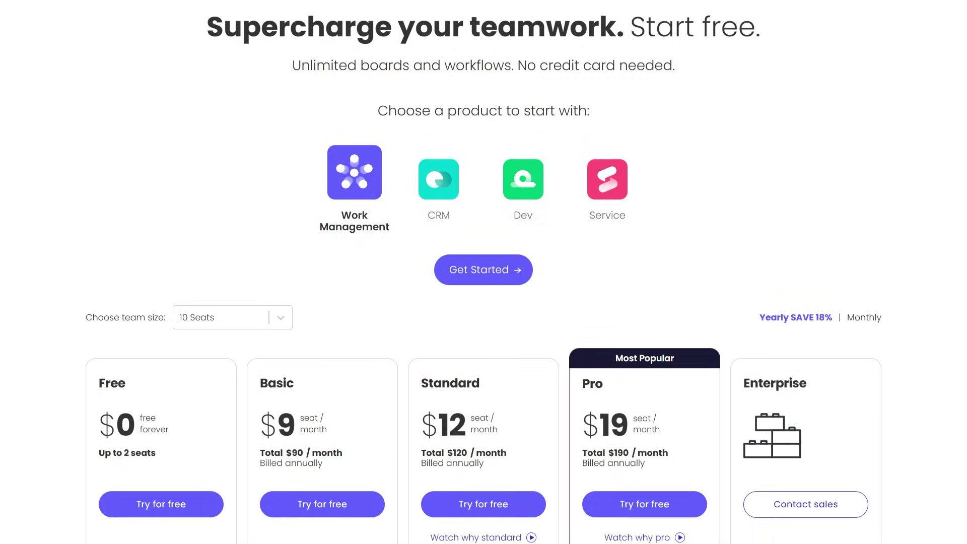
scroll(484, 272, "down", 1)
scroll(483, 272, "down", 1)
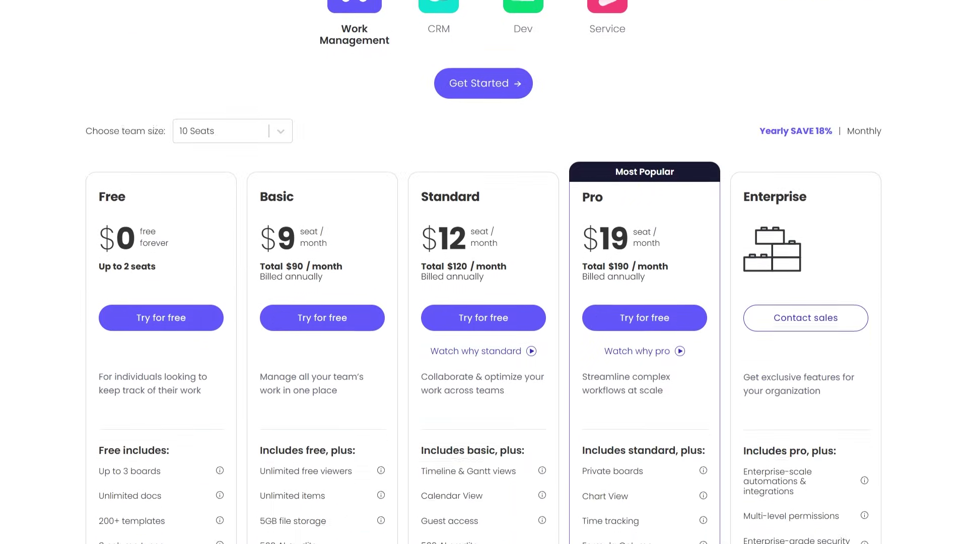
scroll(483, 272, "down", 1)
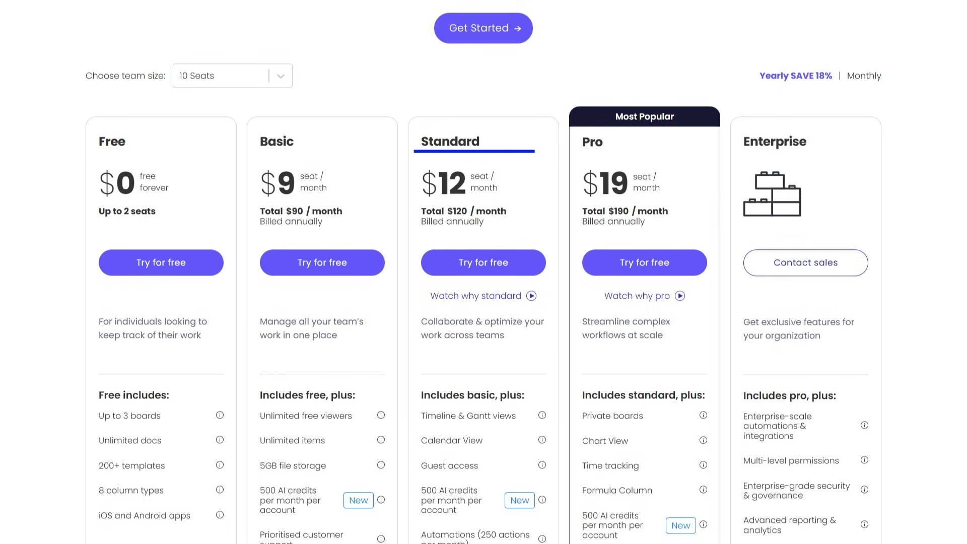
scroll(484, 272, "down", 1)
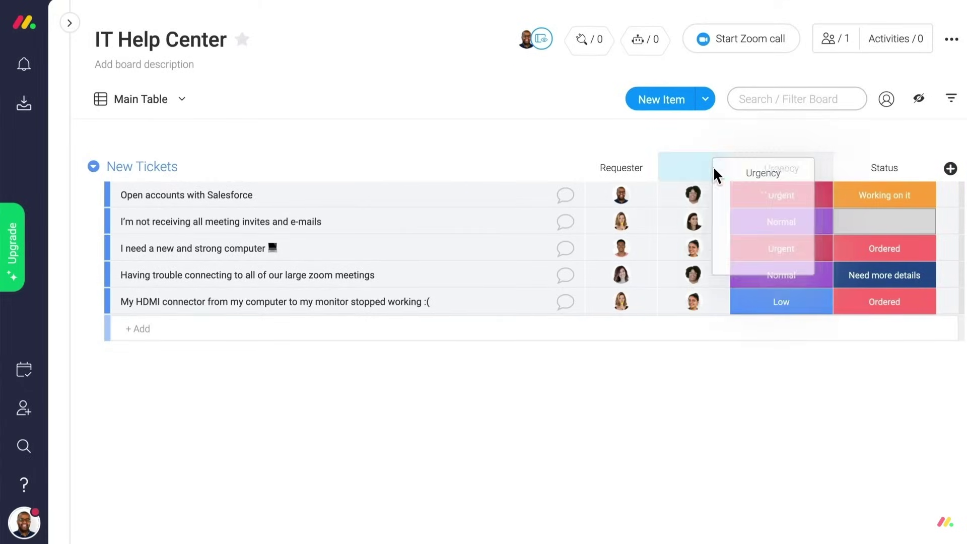
- Move the Urgency column ahead of Requester and begin adding another column
left_click_drag(780, 168, 611, 167)
left_click(951, 168)
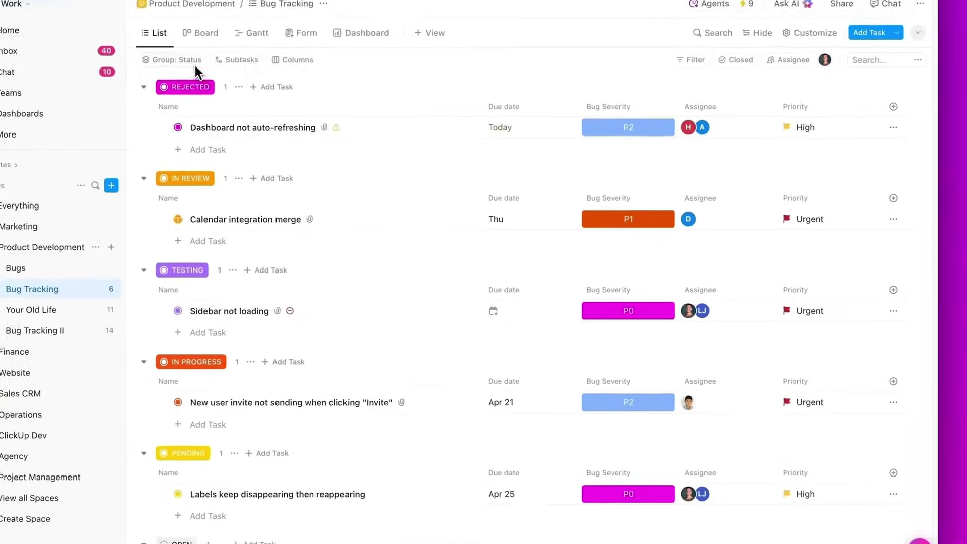
- Group the bug list by the Bug Severity field and create a new P4 group
left_click(194, 64)
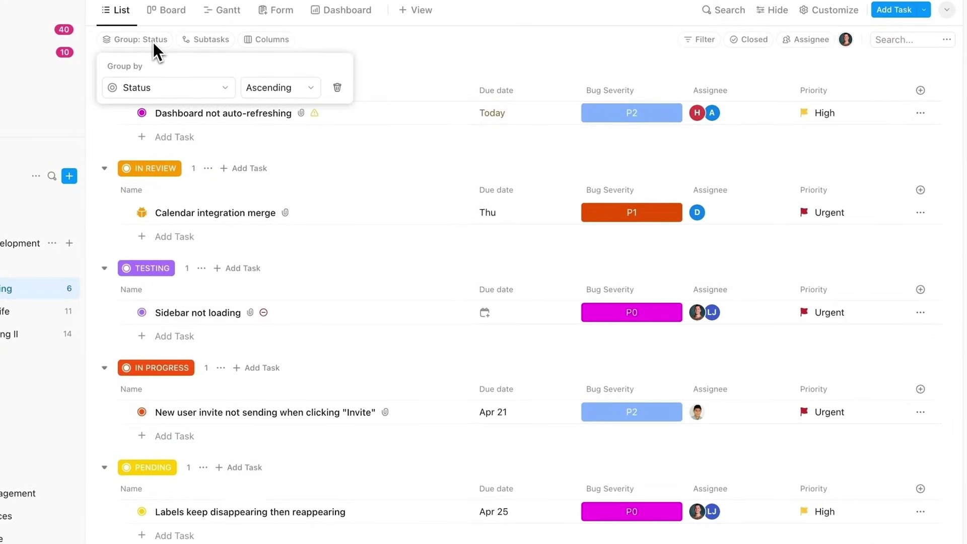
left_click(177, 89)
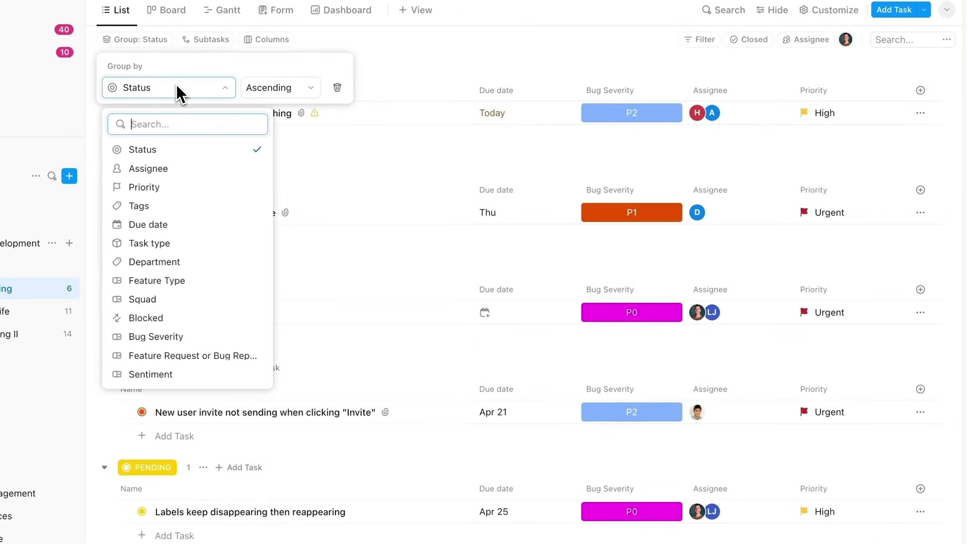
left_click(182, 337)
left_click(185, 451)
type("P4")
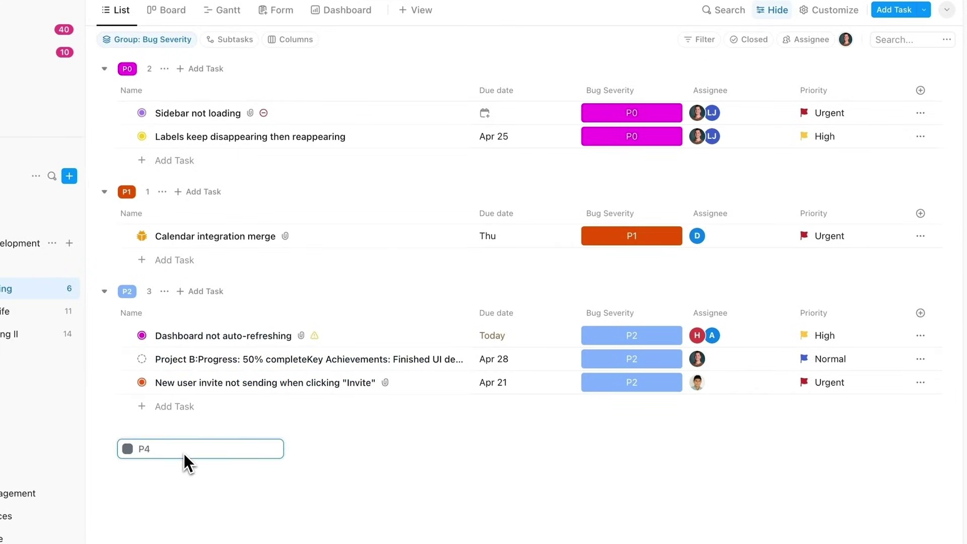
key("Return")
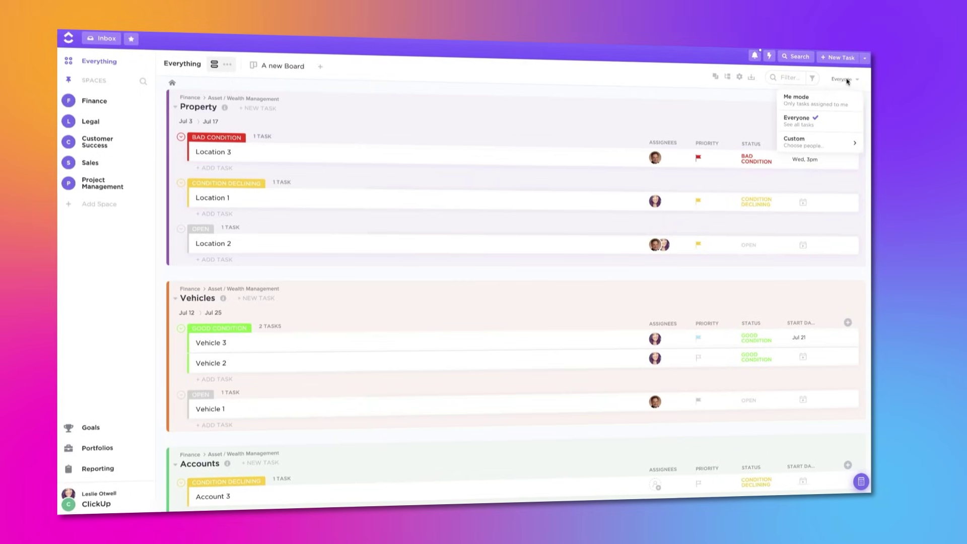
- Switch the assignee view to Me and add a Bug Severity filter to the bug list
left_click(800, 99)
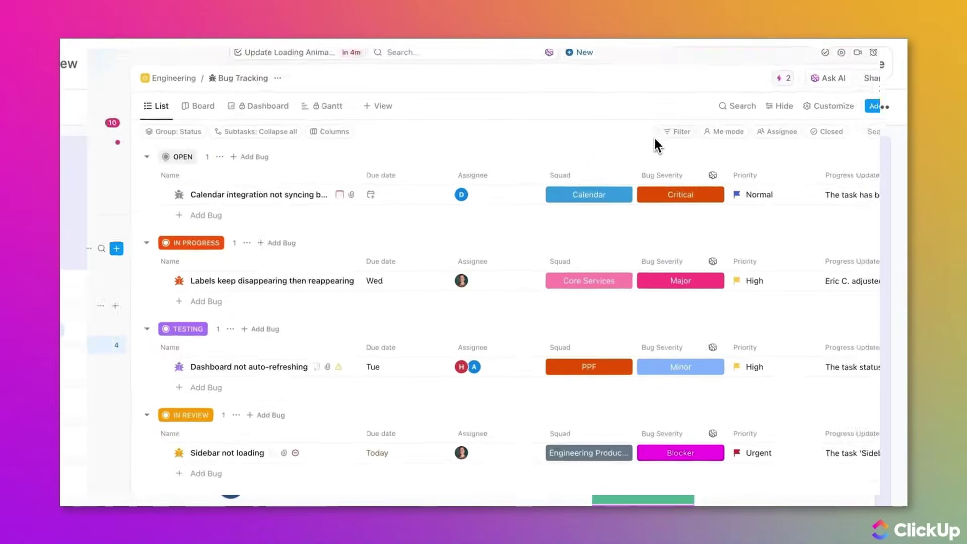
left_click(680, 130)
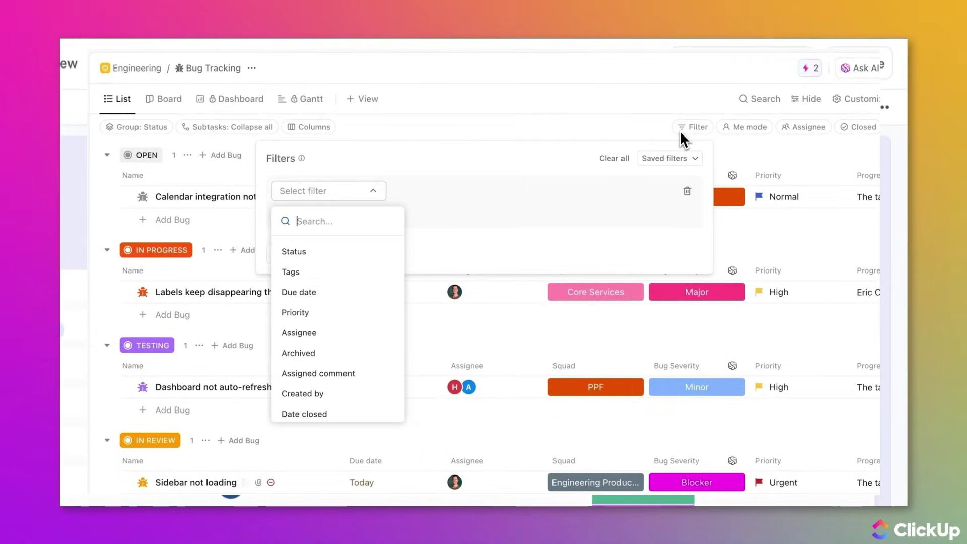
scroll(381, 278, "down", 5)
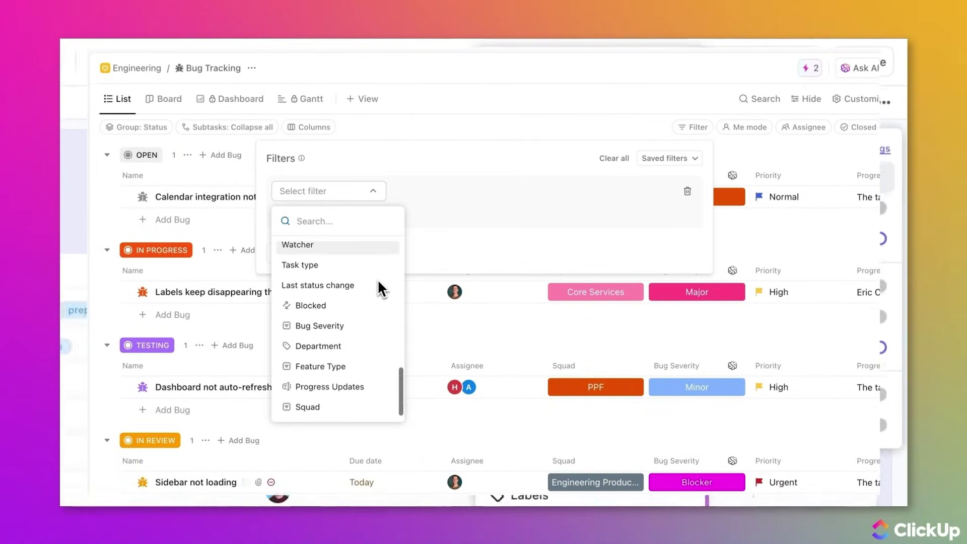
left_click(323, 326)
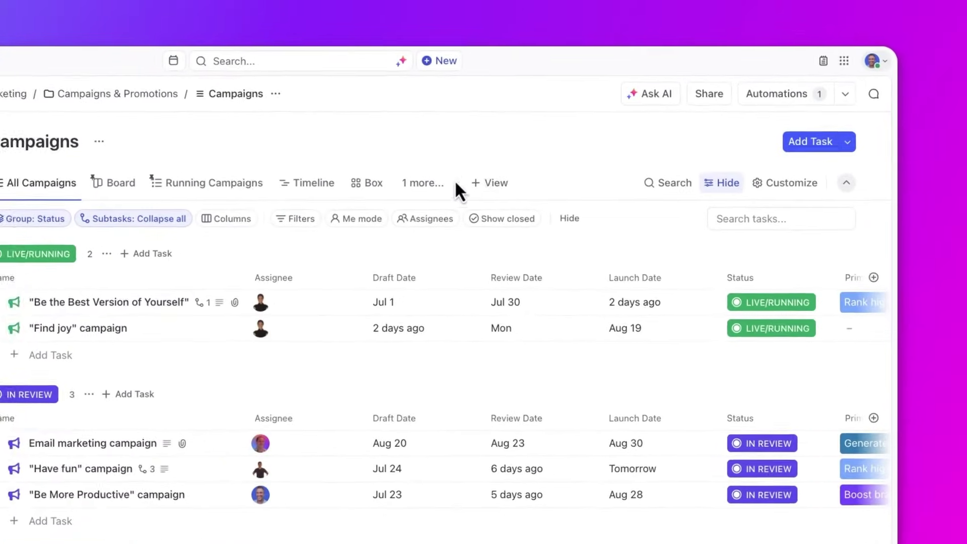
- Preview the Mind Map view type, then reopen the + View type grid
left_click(513, 147)
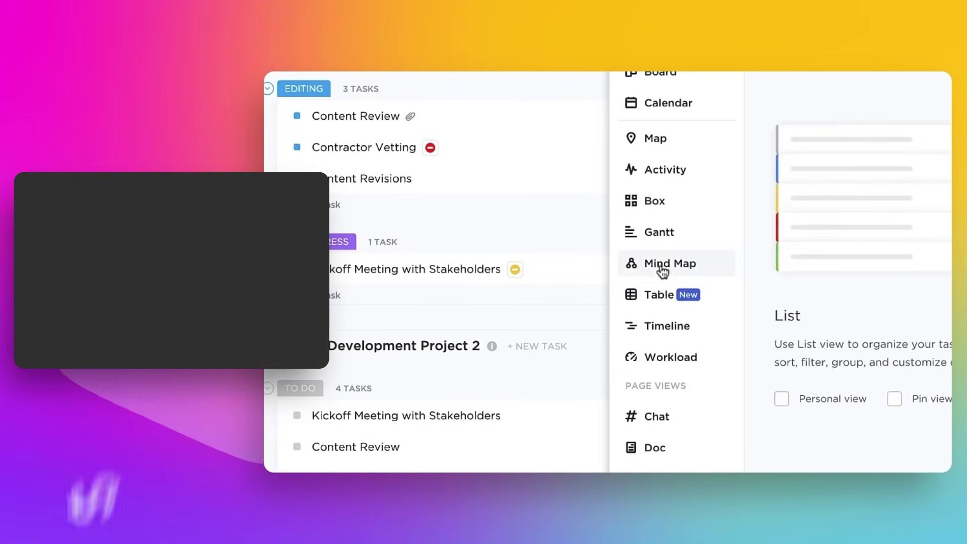
left_click(662, 265)
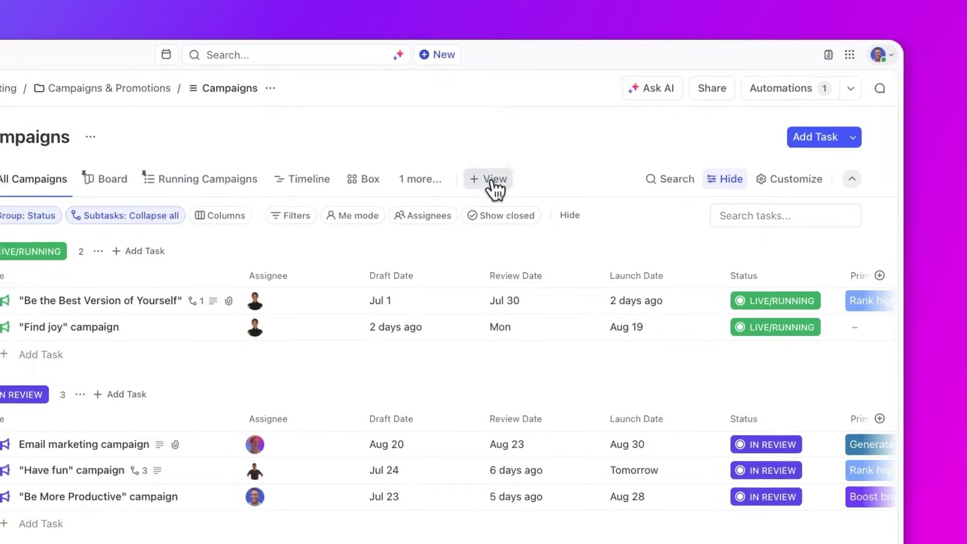
left_click(495, 190)
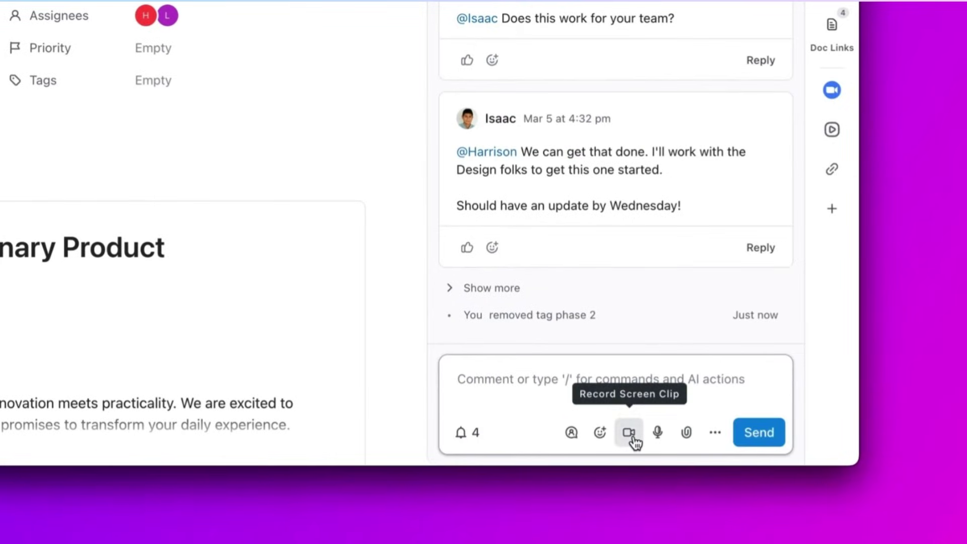
- Start a screen-clip recording in the comment box and show the microphone choices
left_click(633, 435)
left_click(557, 308)
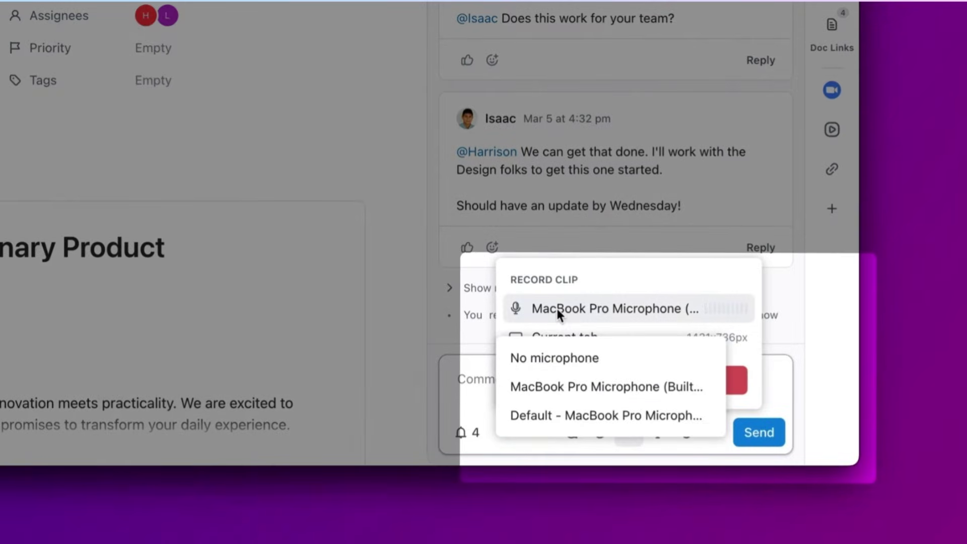